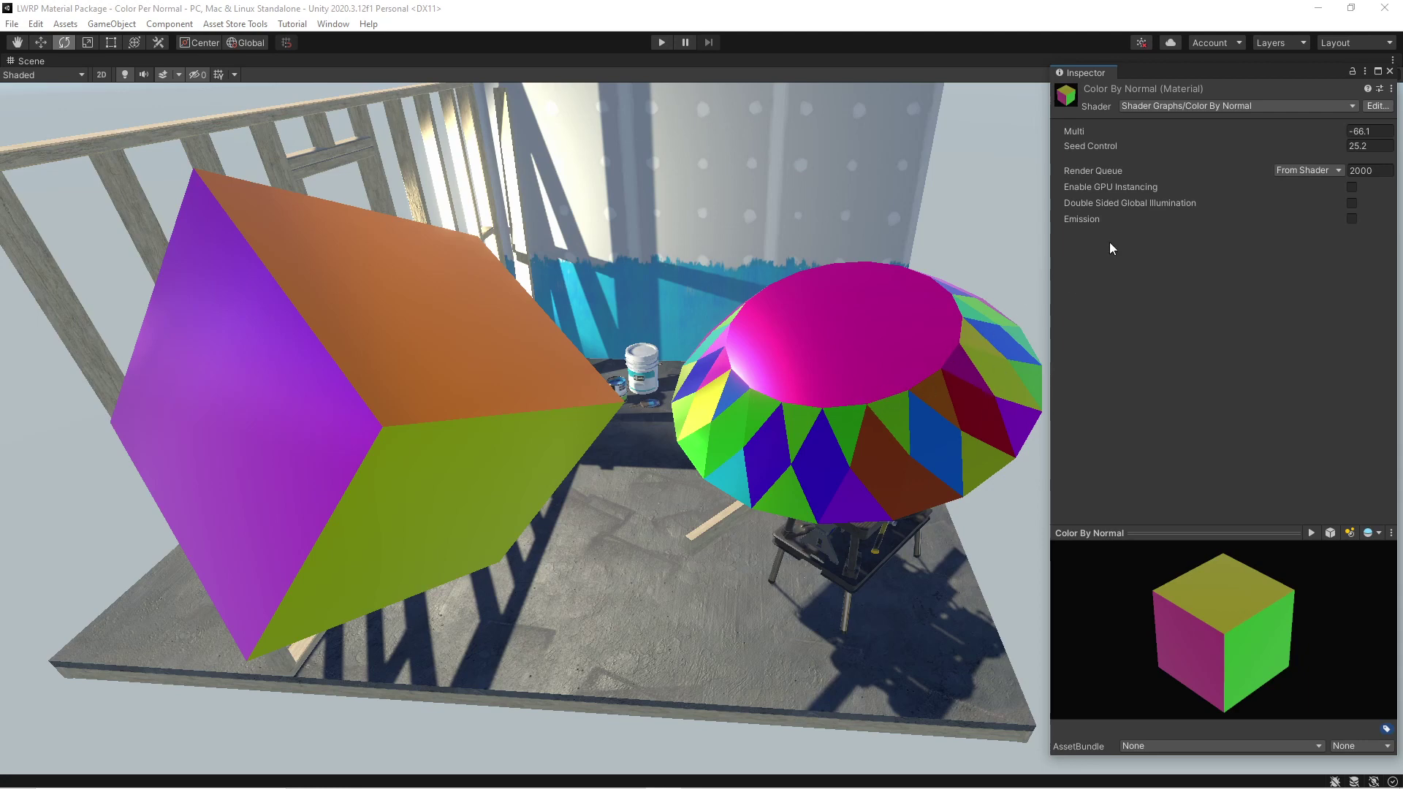
Step: Scrub the material's Multi down to 38.6 and Seed Control up to 31.6 to recolour the faces
{"action": "left_click_drag", "start_coordinate": [1335, 131], "coordinate": [258, 153]}
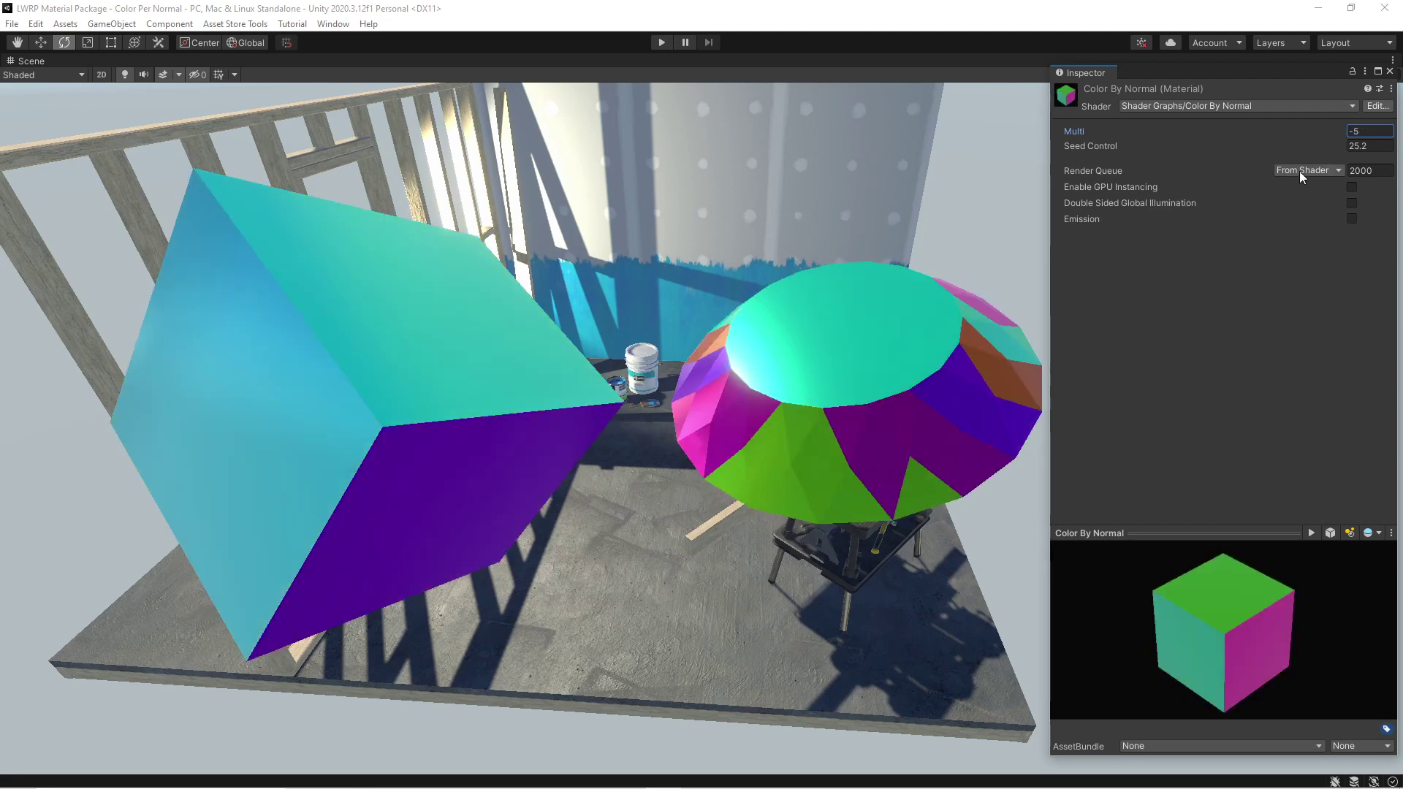
{"action": "left_click_drag", "start_coordinate": [1330, 141], "coordinate": [173, 159]}
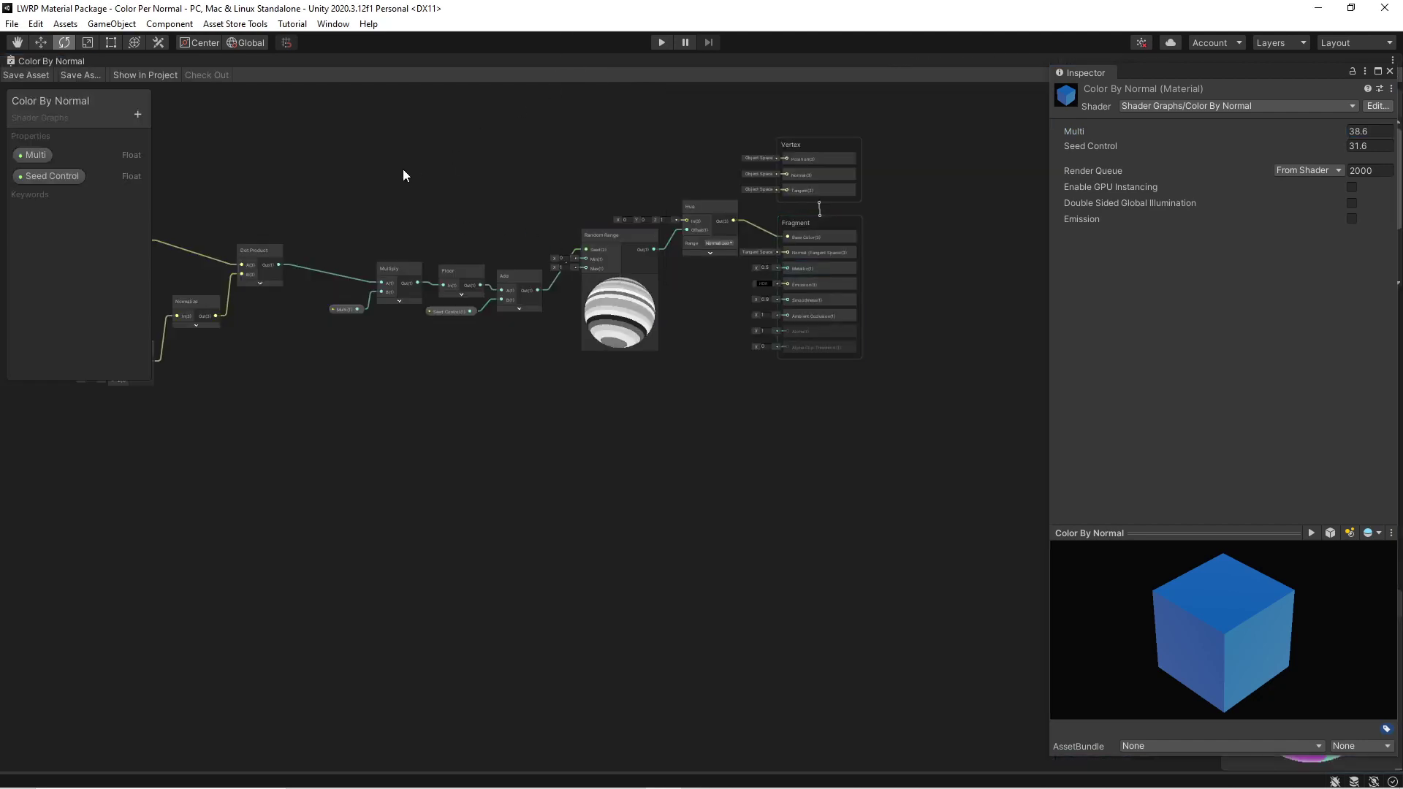
Step: Close the docked material Inspector, nudge the Normal Vector node up, and orbit the Main Preview sphere
{"action": "middle_click_drag", "start_coordinate": [403, 176], "coordinate": [778, 198]}
{"action": "left_click", "coordinate": [1391, 71]}
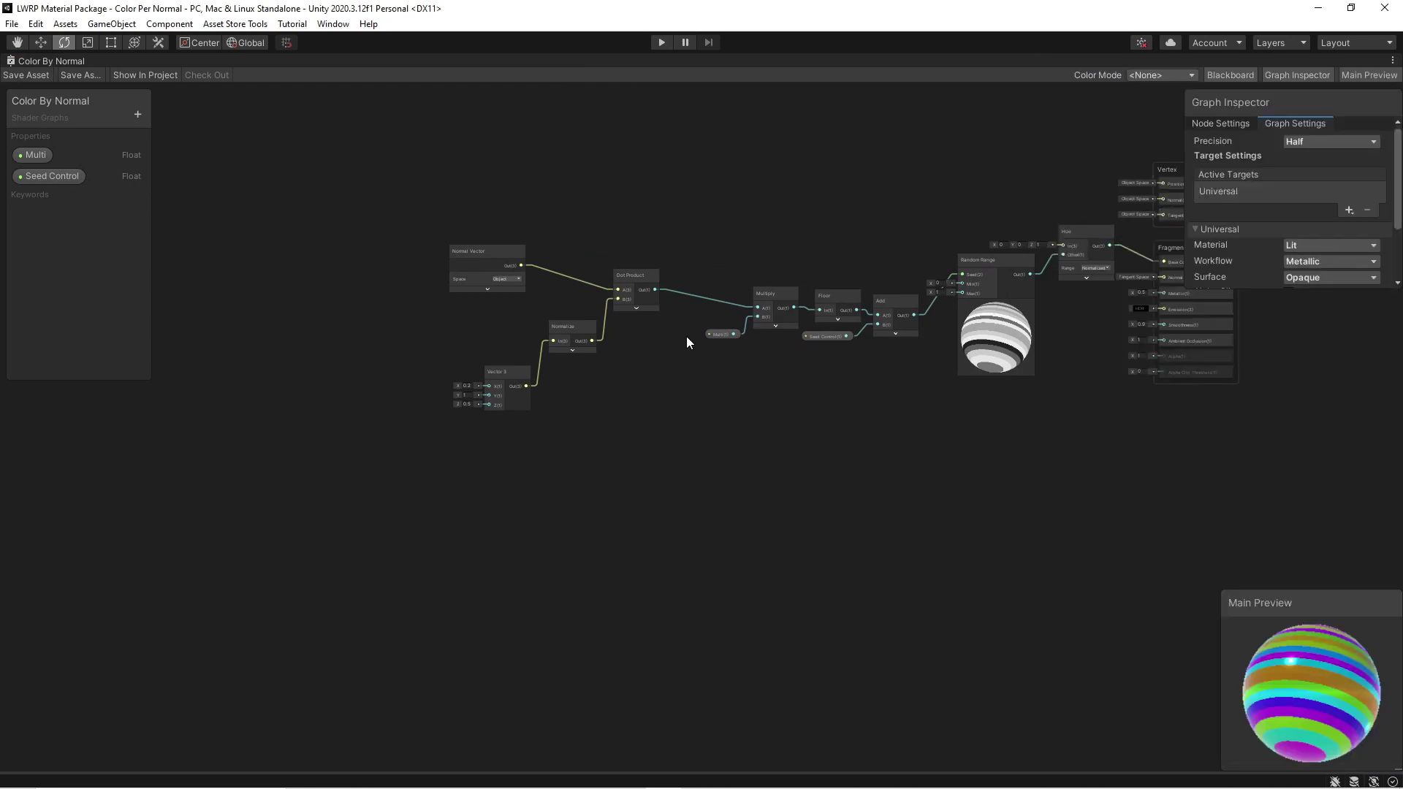
{"action": "scroll", "coordinate": [687, 337], "scroll_direction": "up", "scroll_amount": 6}
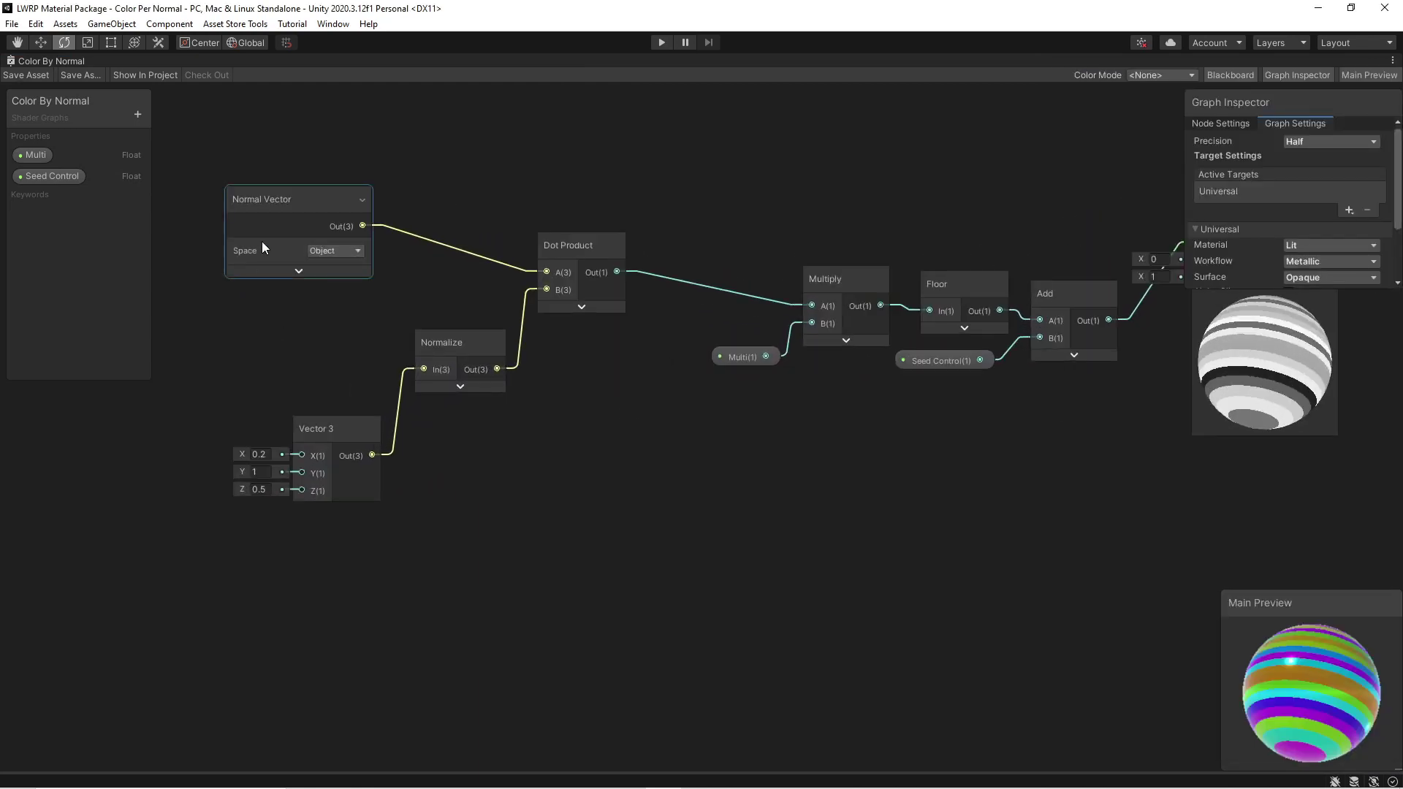
{"action": "left_click_drag", "start_coordinate": [276, 211], "coordinate": [275, 194]}
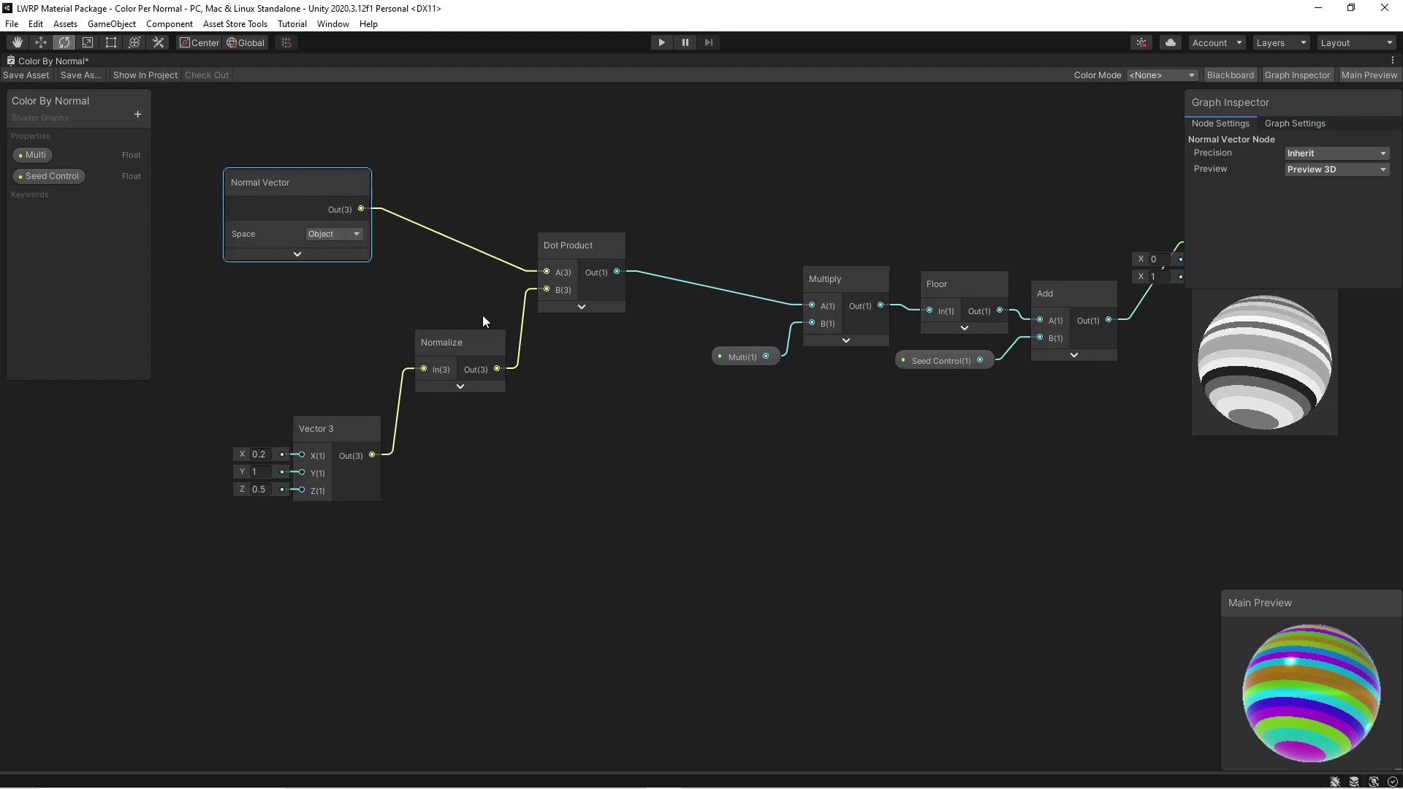
{"action": "left_click_drag", "start_coordinate": [1315, 690], "coordinate": [1321, 722]}
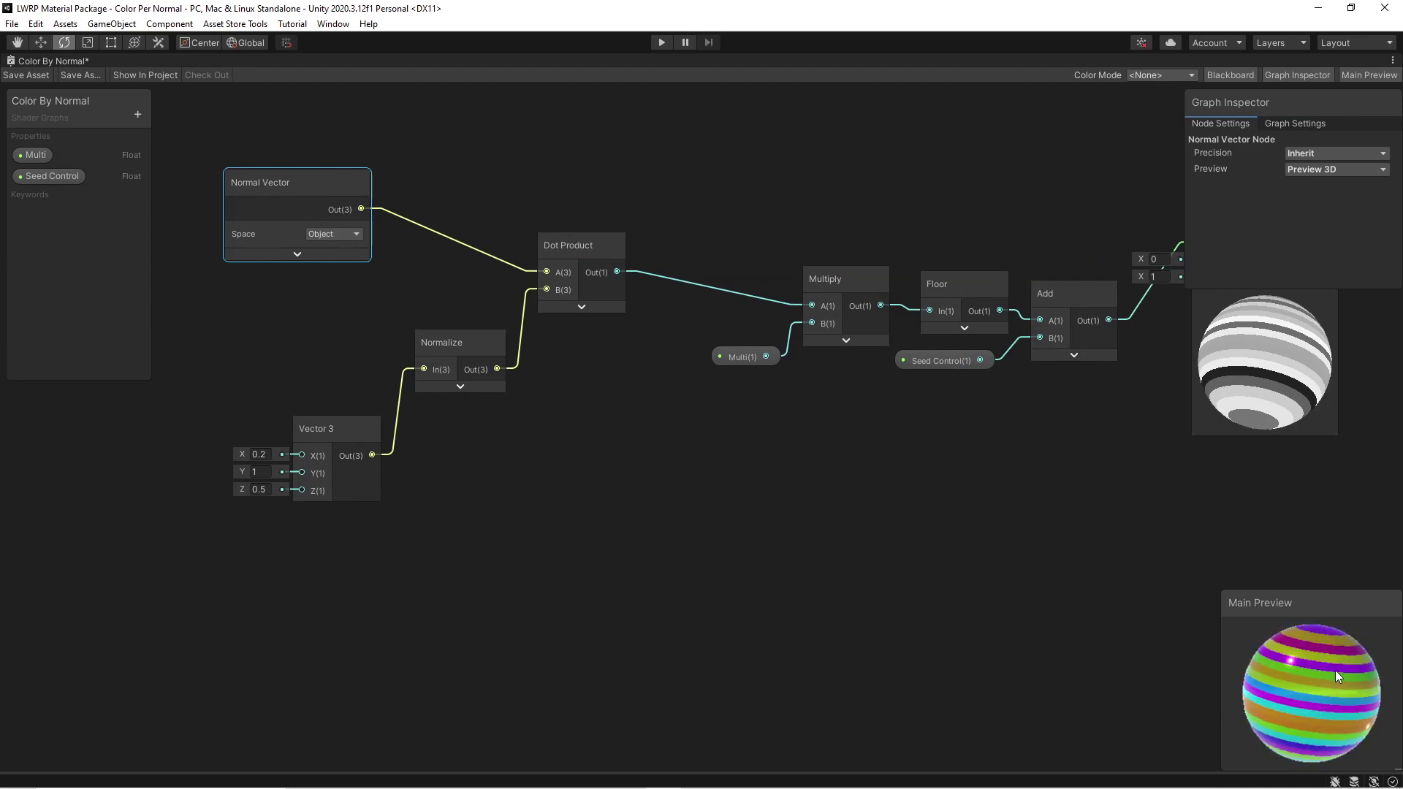
{"action": "mouse_move", "coordinate": [1335, 669]}
{"action": "left_mouse_down"}
{"action": "mouse_move", "coordinate": [1332, 729]}
{"action": "mouse_move", "coordinate": [1339, 691]}
{"action": "left_mouse_up"}
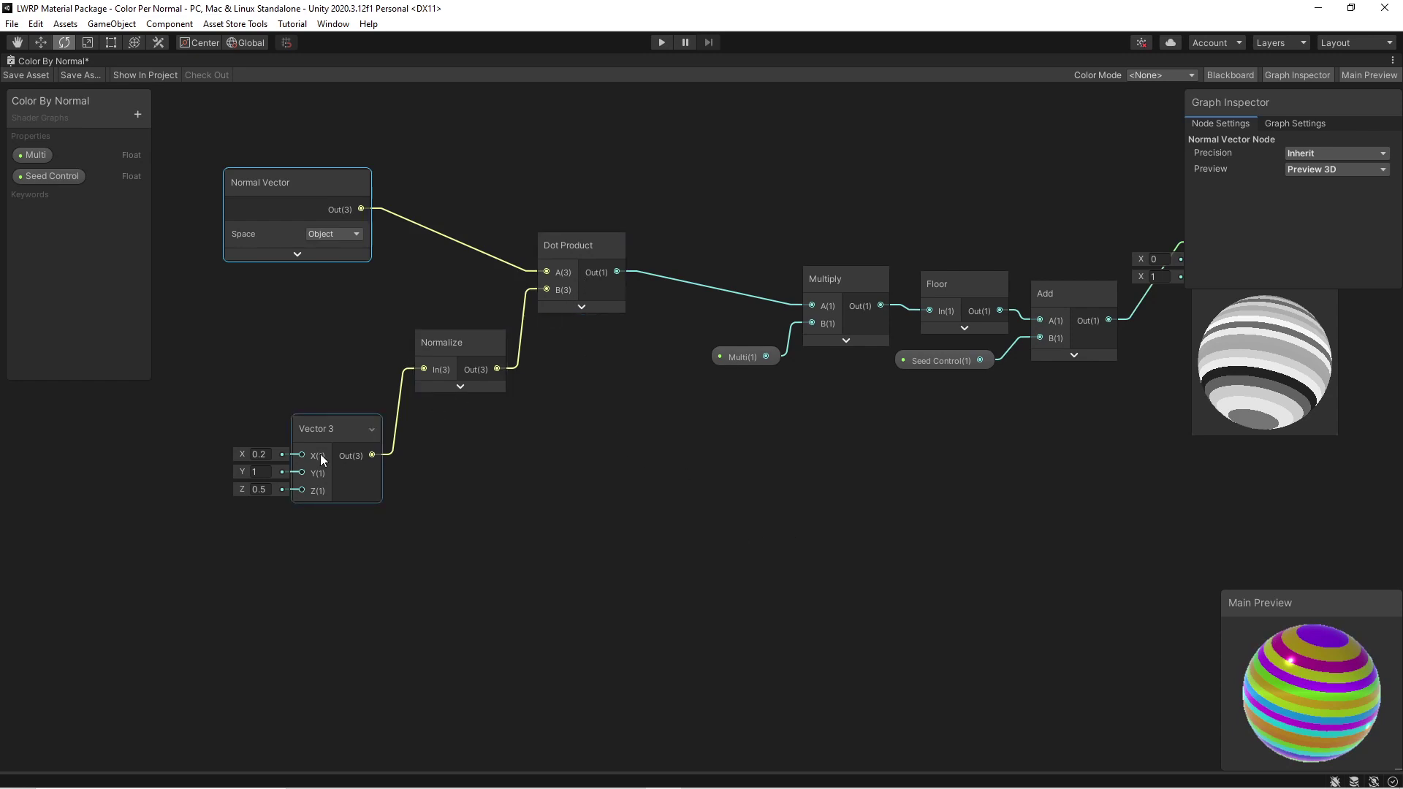
Step: Set the Vector 3 node's Y value to 1.15 and expand the Dot Product node's preview
{"action": "left_click_drag", "start_coordinate": [320, 460], "coordinate": [319, 441]}
{"action": "left_click", "coordinate": [254, 451]}
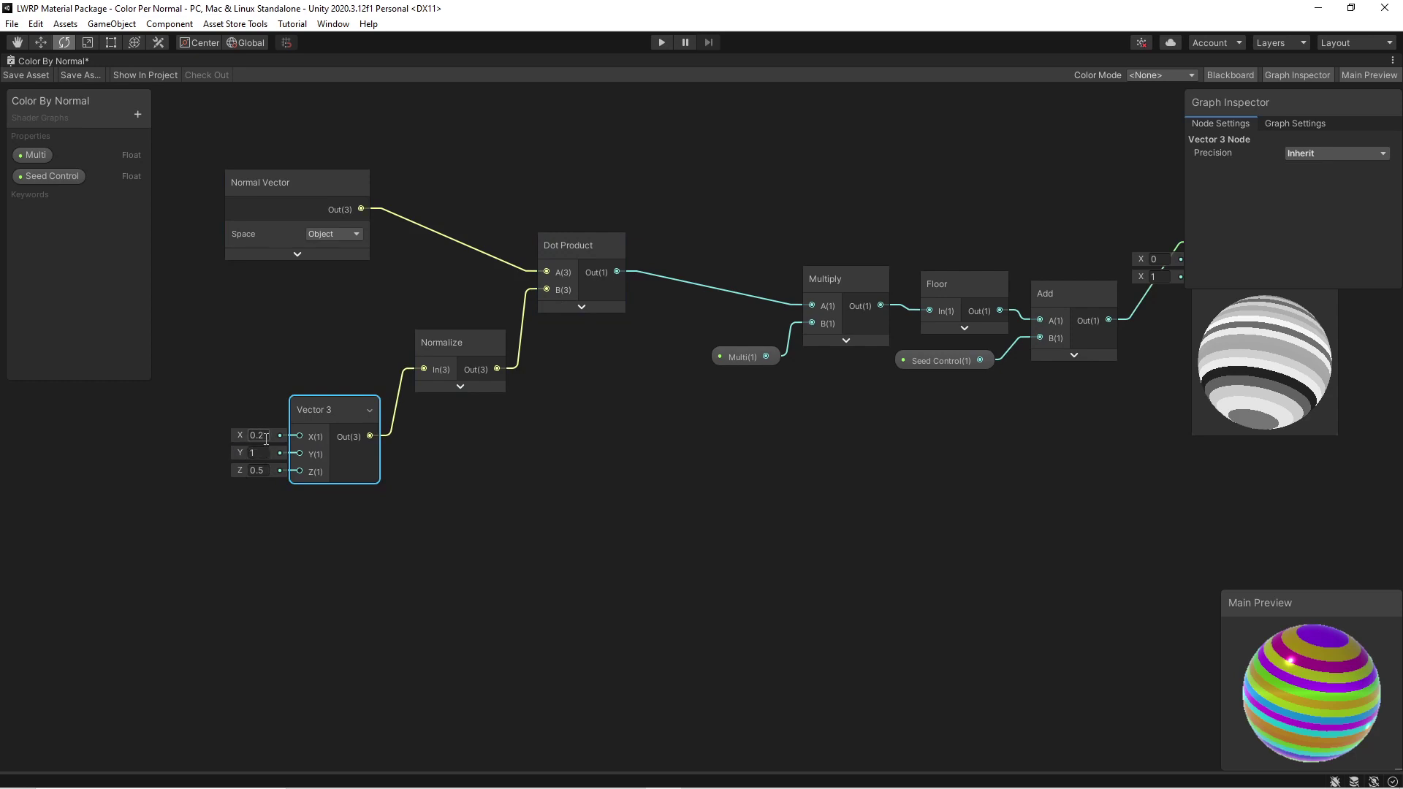
{"action": "key", "text": "Return"}
{"action": "mouse_move", "coordinate": [239, 458]}
{"action": "left_mouse_down"}
{"action": "mouse_move", "coordinate": [198, 458]}
{"action": "mouse_move", "coordinate": [242, 461]}
{"action": "mouse_move", "coordinate": [223, 456]}
{"action": "left_mouse_up"}
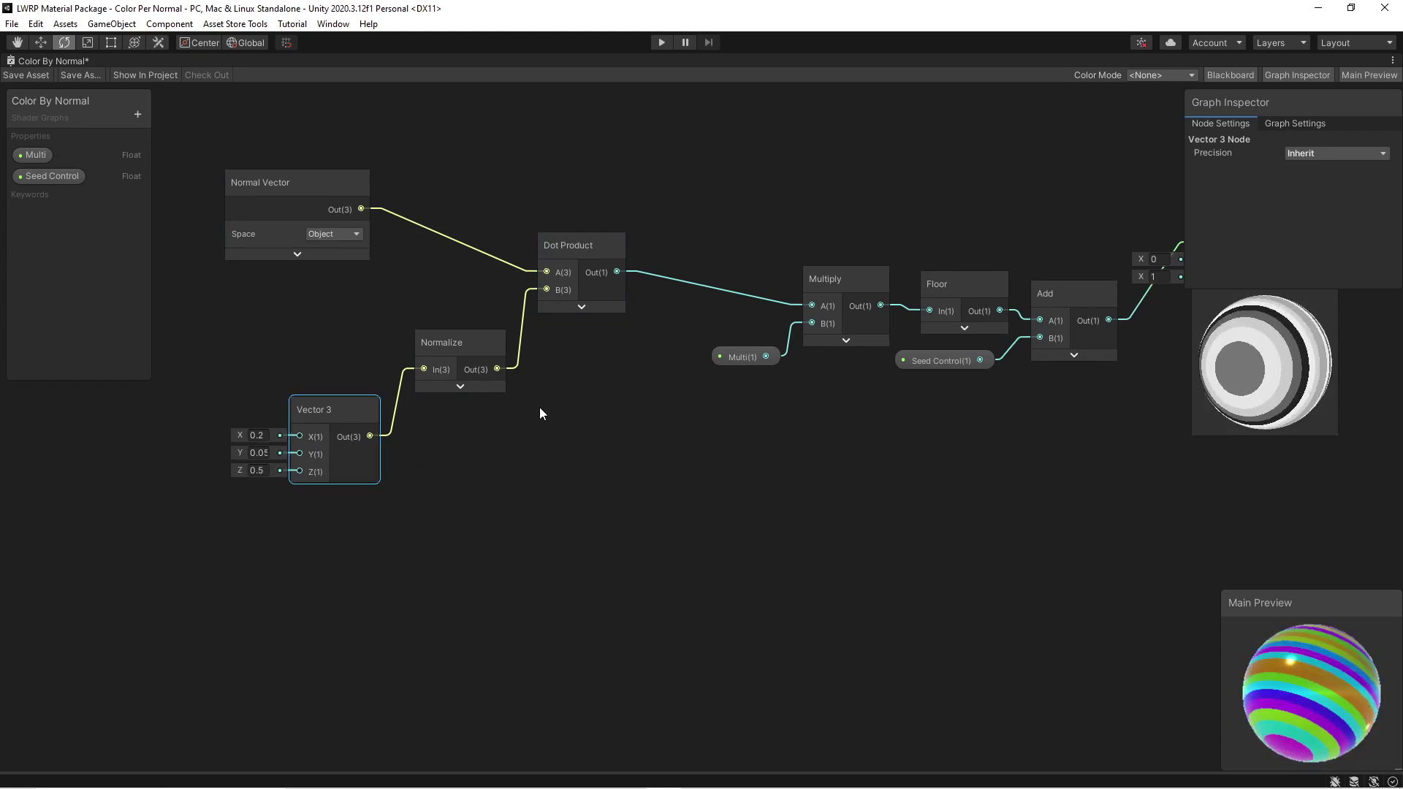
{"action": "middle_click_drag", "start_coordinate": [543, 415], "coordinate": [494, 419]}
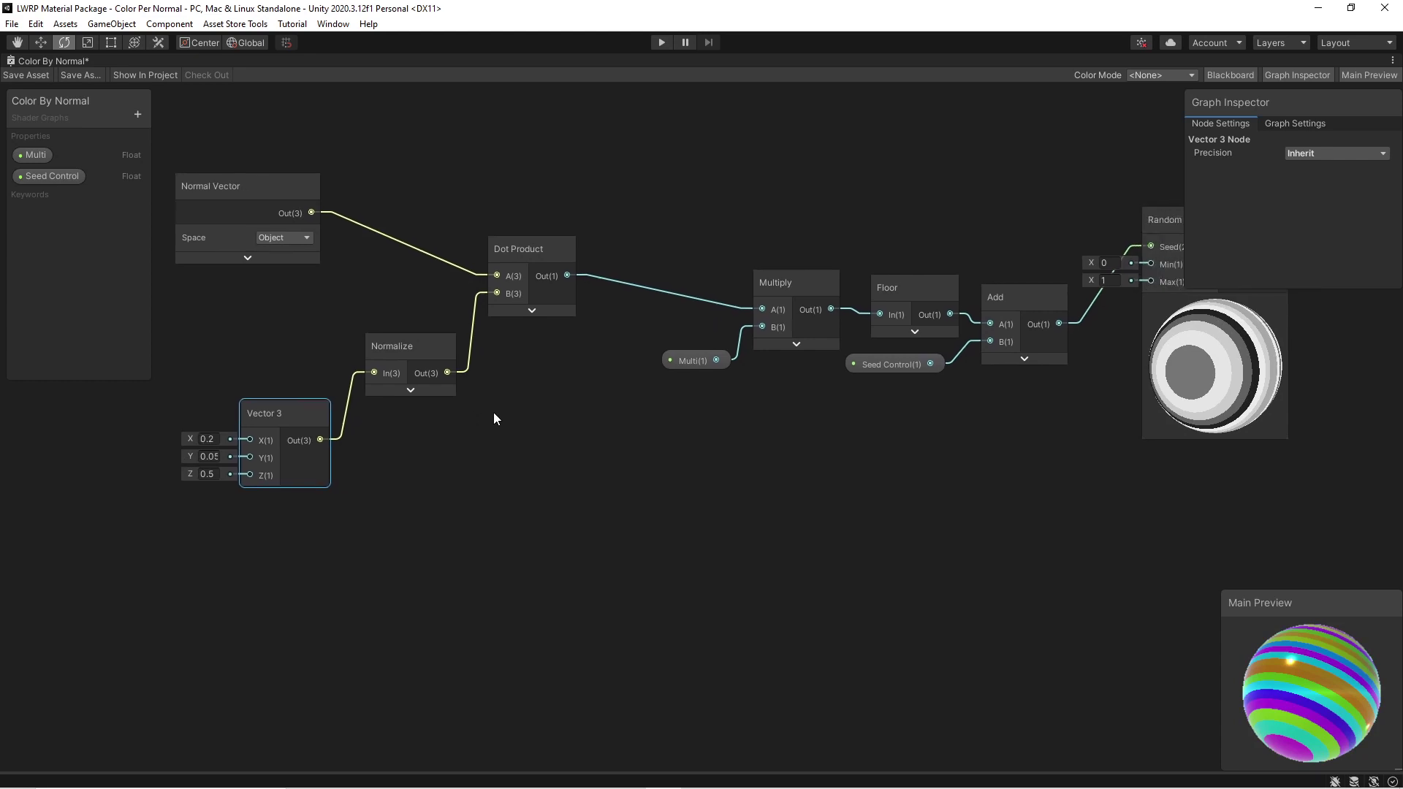
{"action": "left_click", "coordinate": [532, 310]}
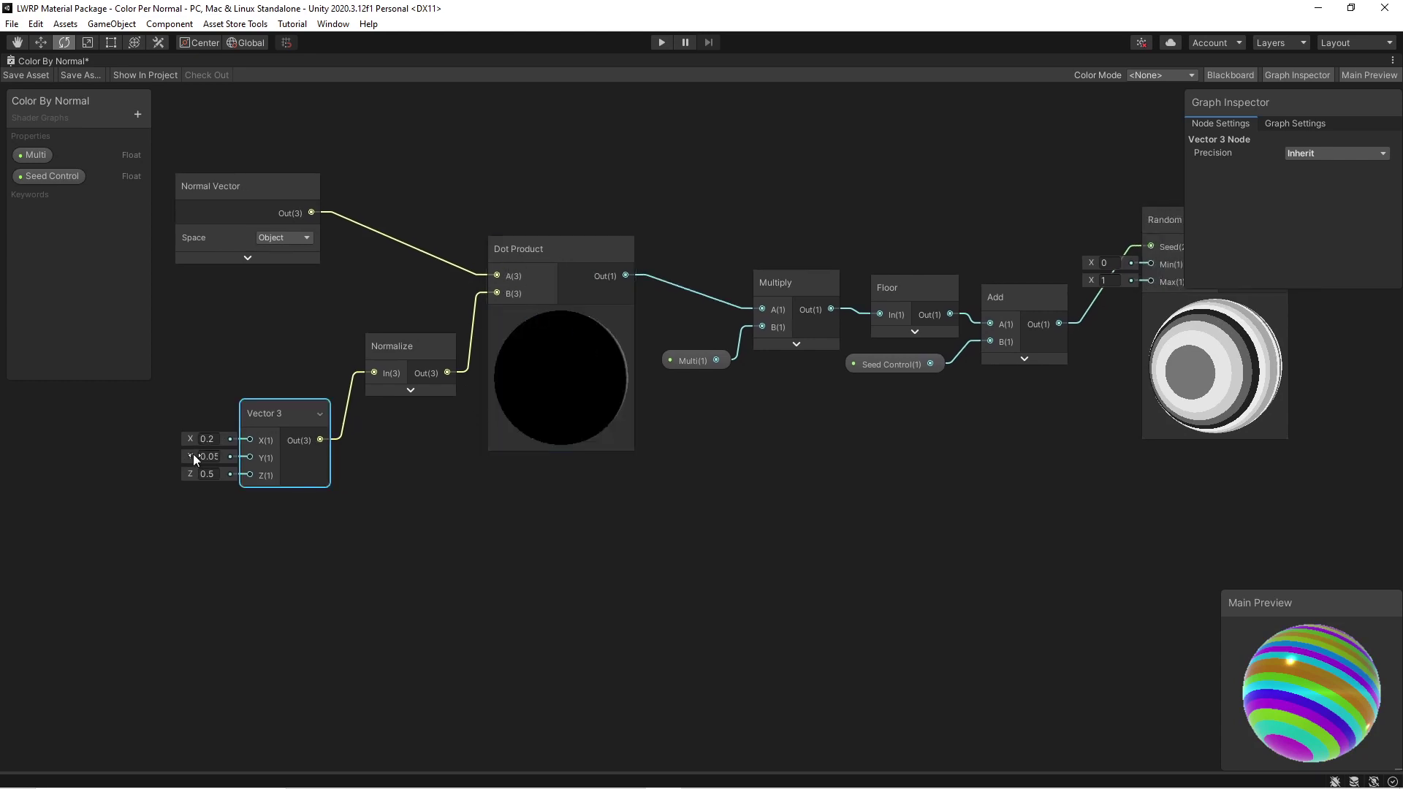
{"action": "left_click_drag", "start_coordinate": [194, 458], "coordinate": [240, 459]}
{"action": "middle_click_drag", "start_coordinate": [693, 426], "coordinate": [651, 432]}
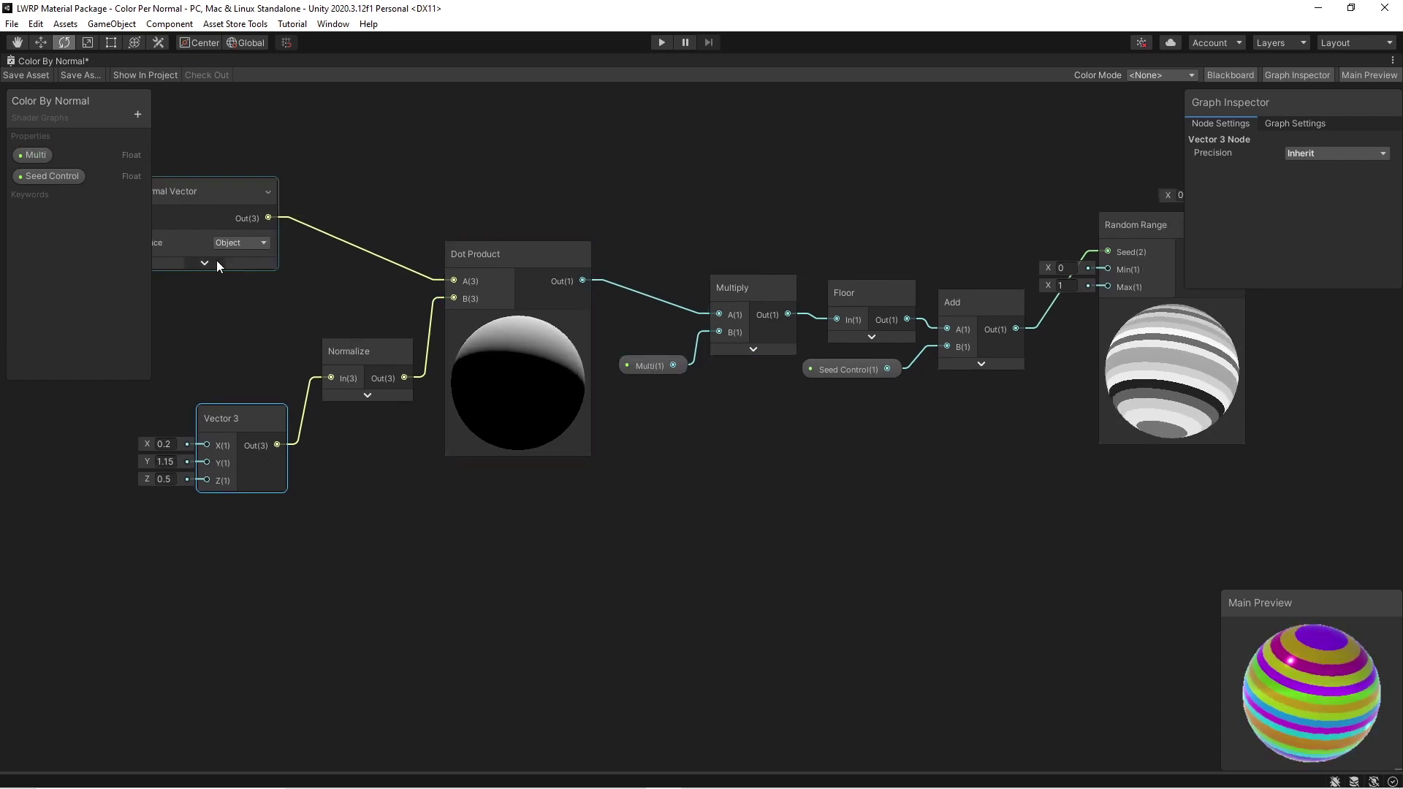
Step: Pan across to the Hue and Fragment nodes, nudging Random Range down-right, then tilt the preview sphere
{"action": "middle_click_drag", "start_coordinate": [743, 401], "coordinate": [622, 407]}
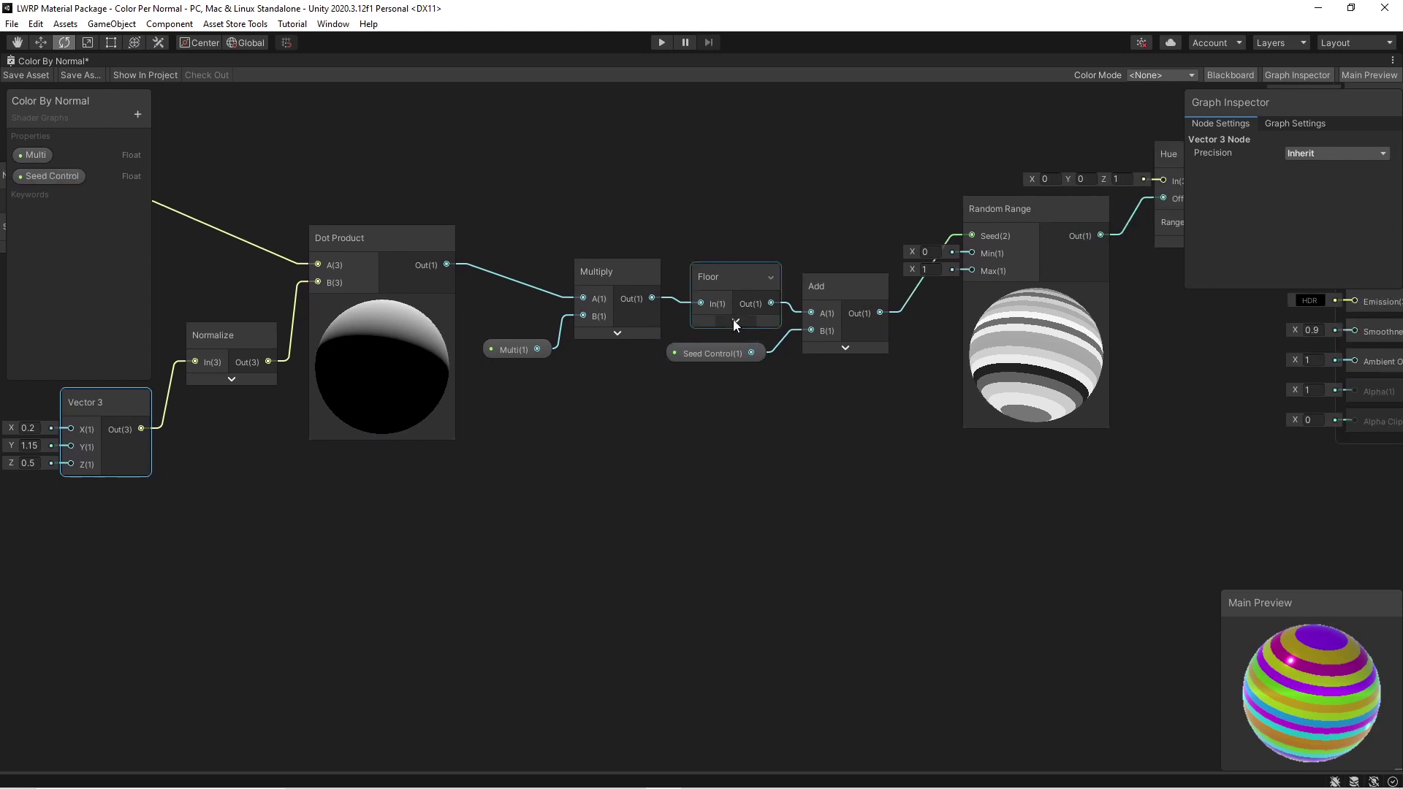
{"action": "middle_click_drag", "start_coordinate": [863, 349], "coordinate": [747, 367]}
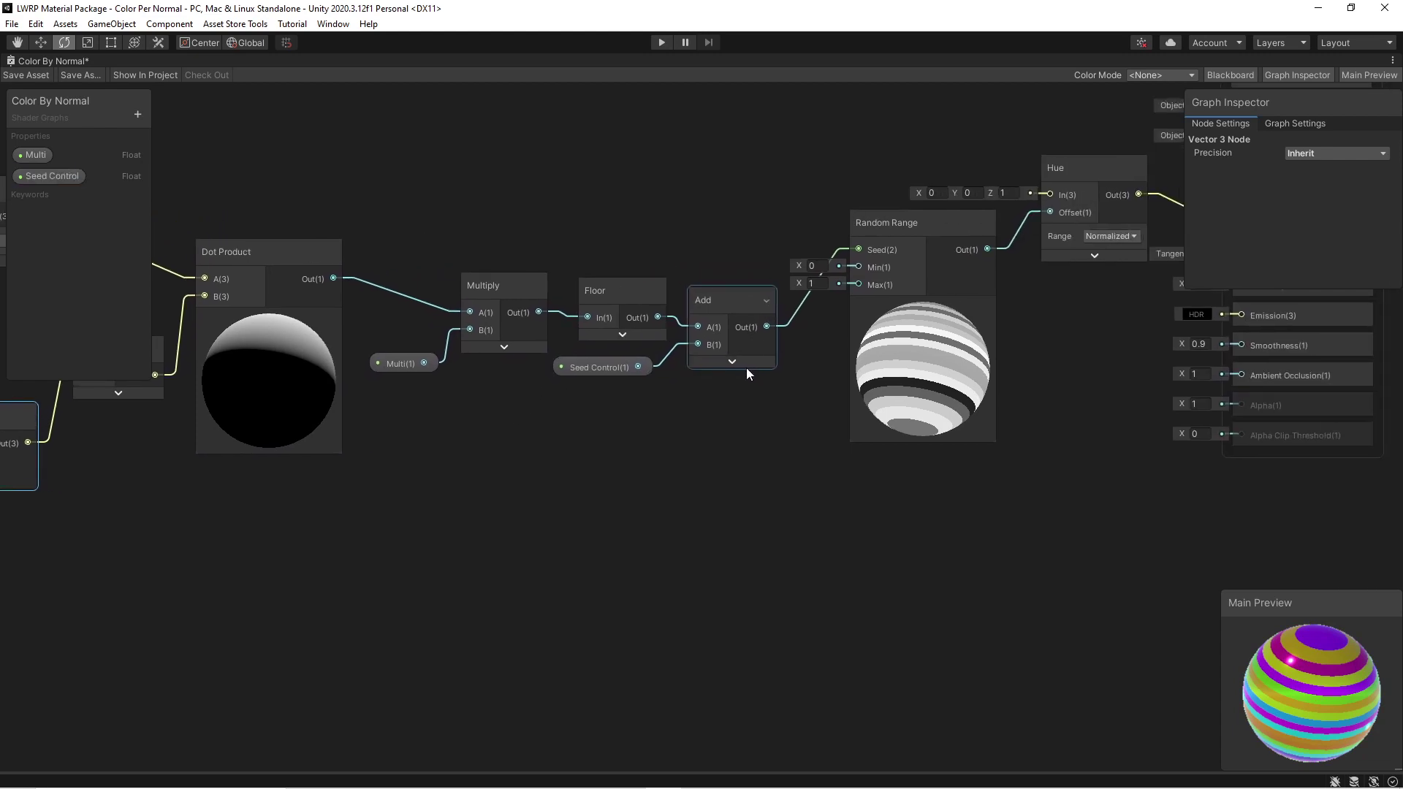
{"action": "left_click", "coordinate": [618, 373]}
{"action": "left_click_drag", "start_coordinate": [883, 232], "coordinate": [895, 255]}
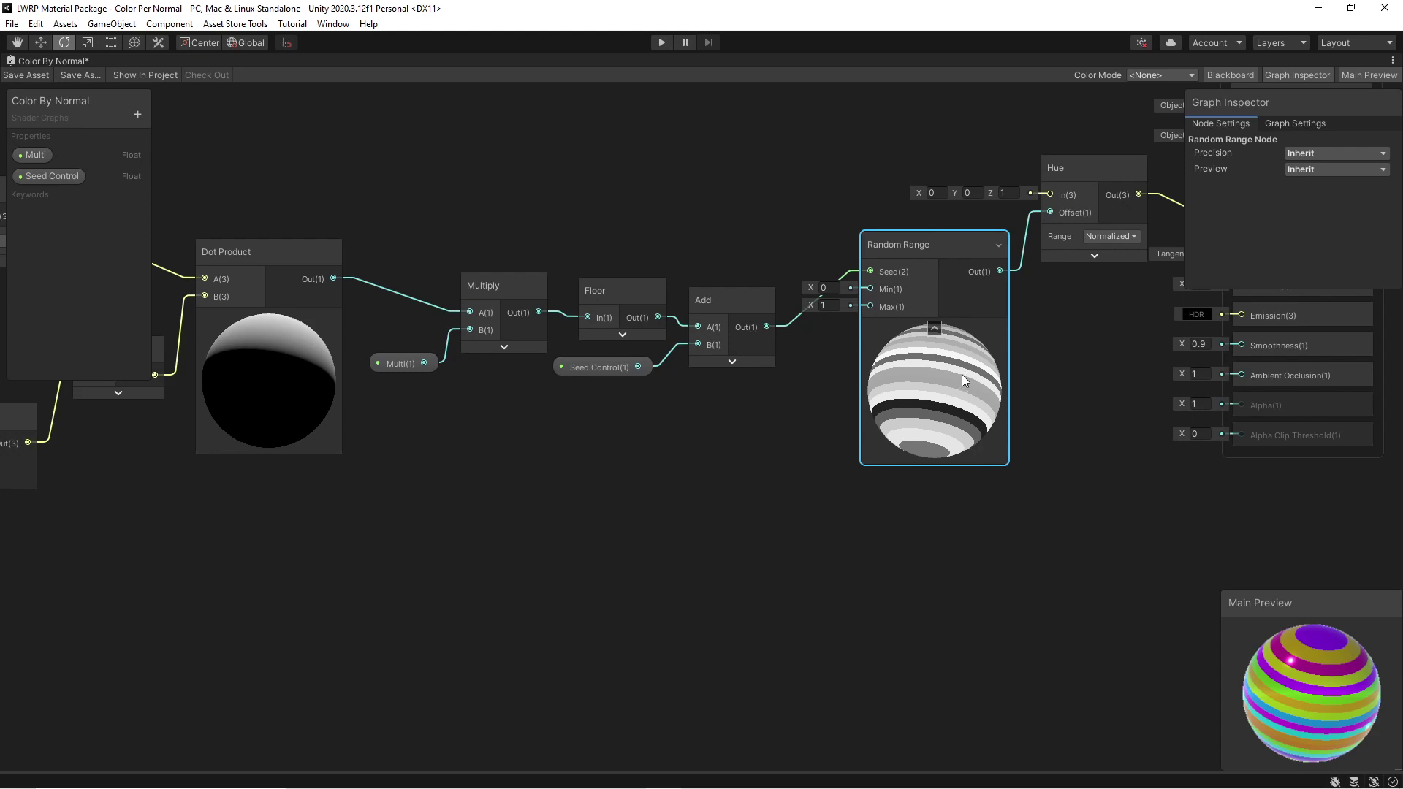
{"action": "middle_click_drag", "start_coordinate": [1059, 354], "coordinate": [845, 367]}
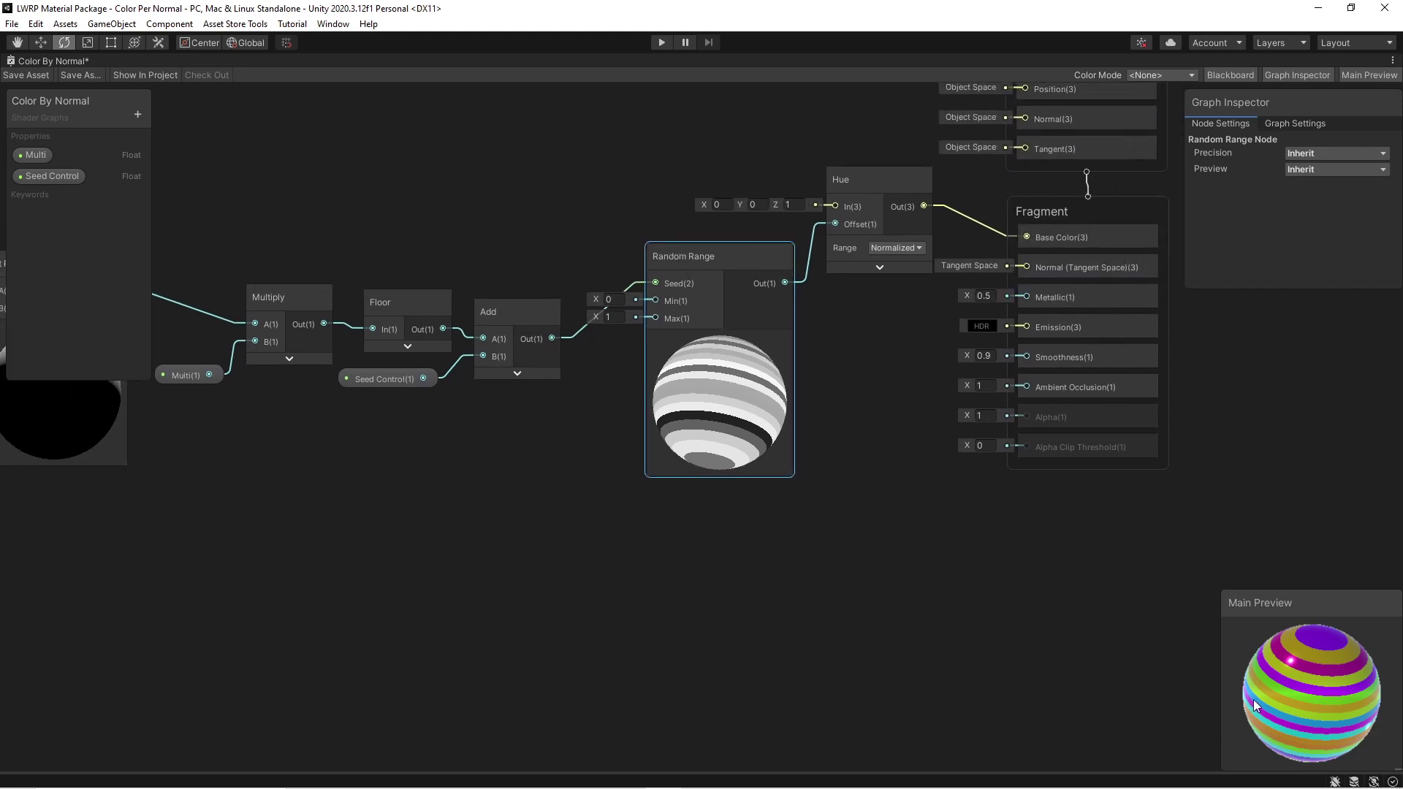
{"action": "mouse_move", "coordinate": [1292, 669]}
{"action": "left_mouse_down"}
{"action": "mouse_move", "coordinate": [1300, 722]}
{"action": "mouse_move", "coordinate": [1266, 686]}
{"action": "mouse_move", "coordinate": [1274, 620]}
{"action": "mouse_move", "coordinate": [1298, 670]}
{"action": "left_mouse_up"}
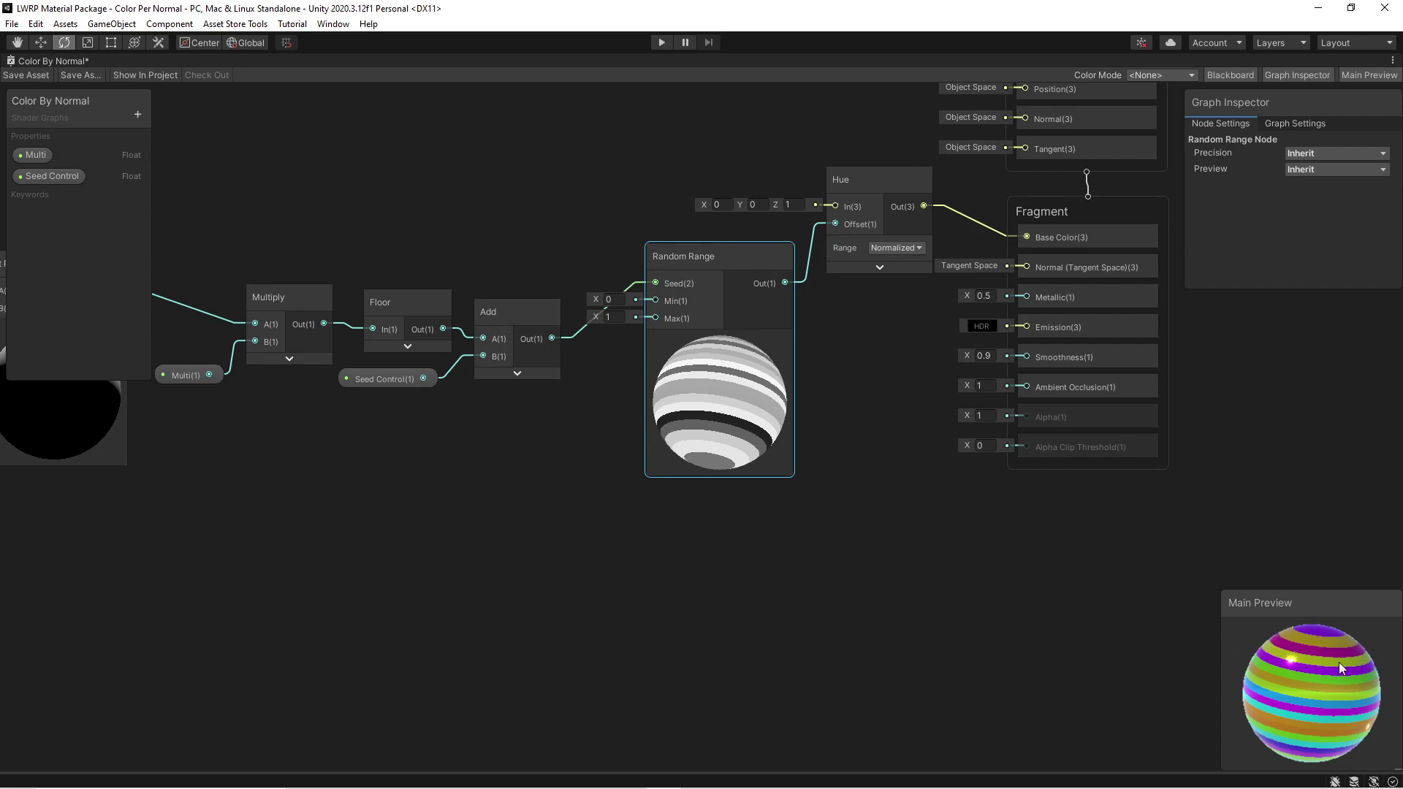
Step: Switch the Main Preview mesh from Capsule to Cube and orbit it to show its differently coloured faces
{"action": "left_click_drag", "start_coordinate": [1278, 665], "coordinate": [1318, 654]}
{"action": "right_click", "coordinate": [1318, 653]}
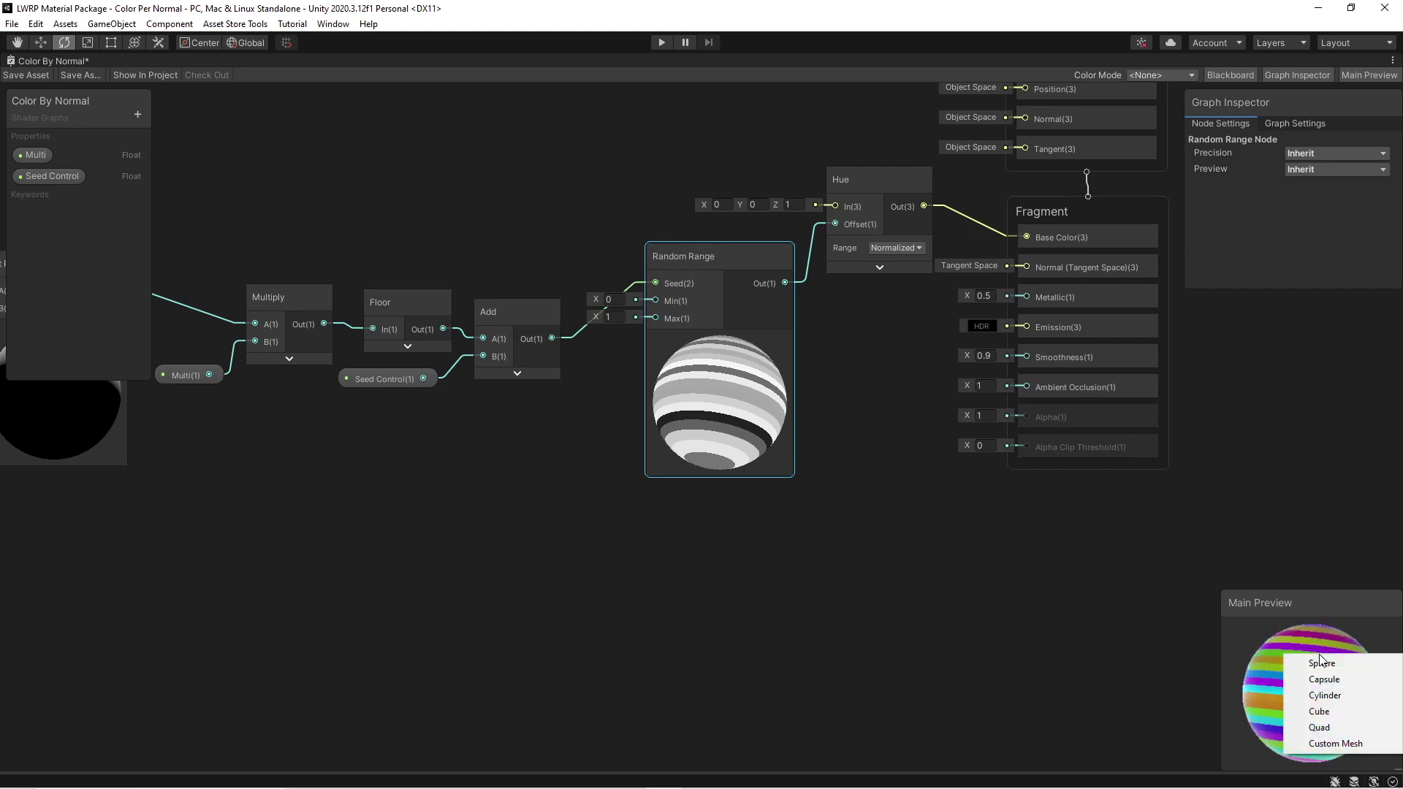
{"action": "left_click", "coordinate": [1346, 682]}
{"action": "left_click_drag", "start_coordinate": [1322, 708], "coordinate": [1257, 702]}
{"action": "right_click", "coordinate": [1318, 703]}
{"action": "left_click", "coordinate": [1320, 648]}
{"action": "middle_click_drag", "start_coordinate": [937, 529], "coordinate": [822, 566]}
{"action": "left_click_drag", "start_coordinate": [761, 228], "coordinate": [777, 222]}
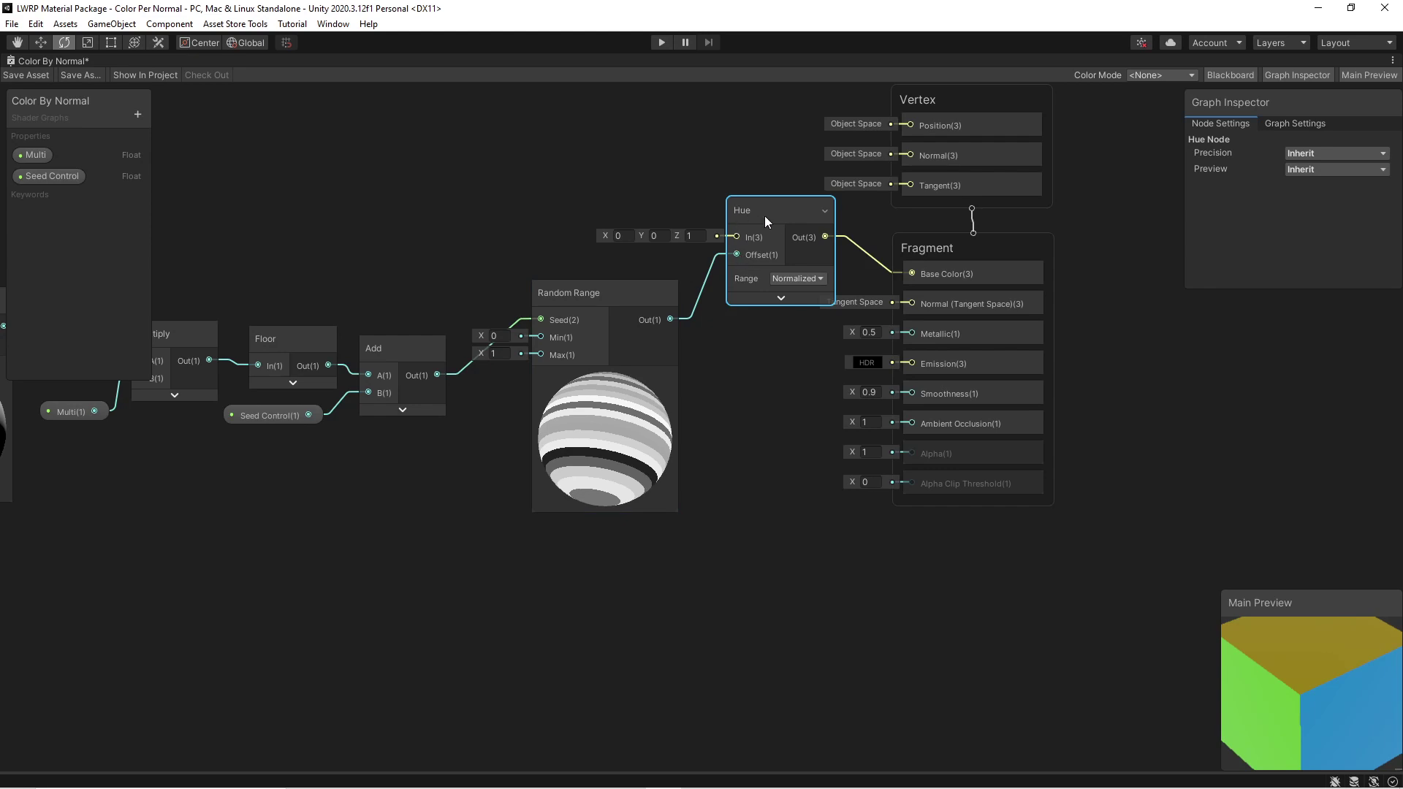
Step: Expand the Hue node's preview, keep its Normalized range, and lower its In Z to 0.88
{"action": "left_click", "coordinate": [780, 299]}
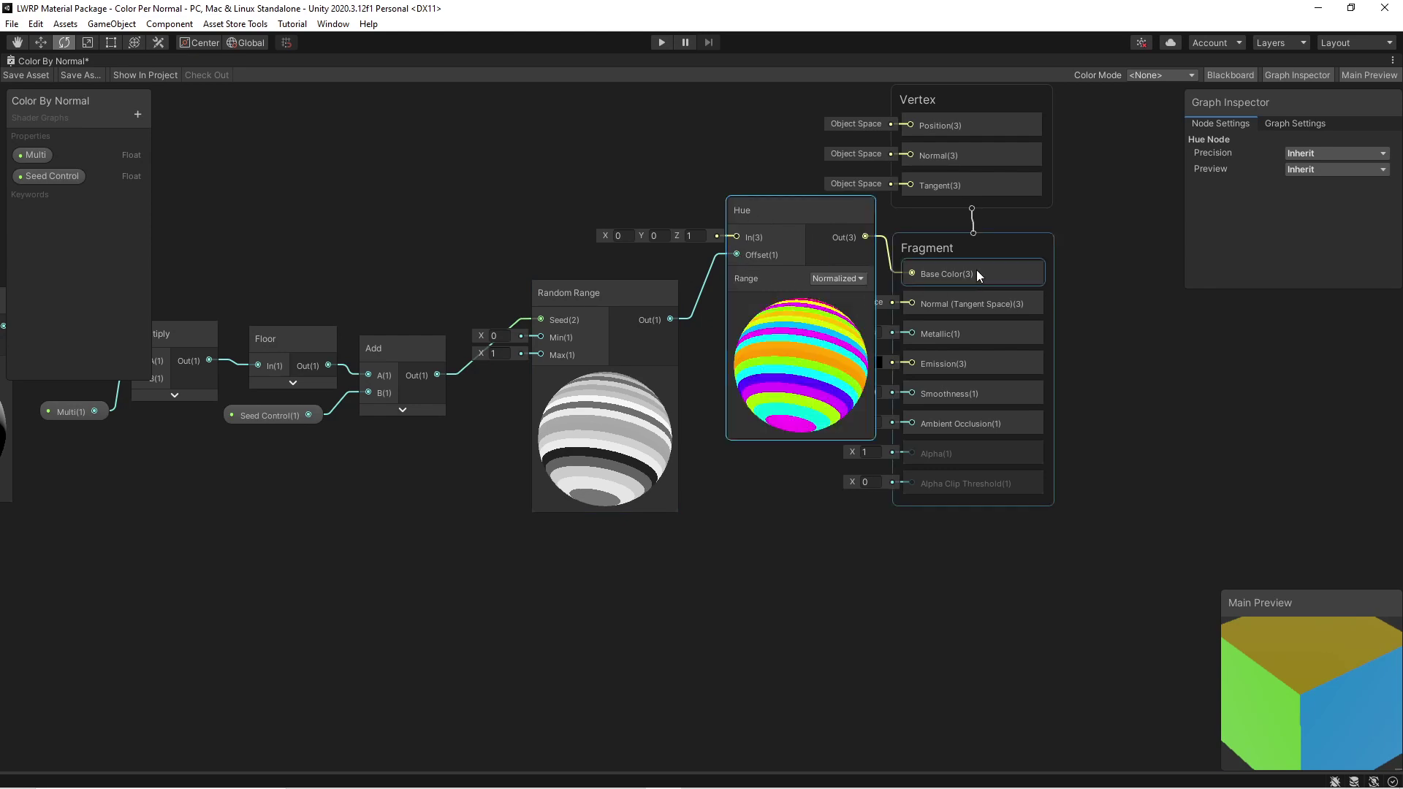
{"action": "left_click", "coordinate": [837, 280]}
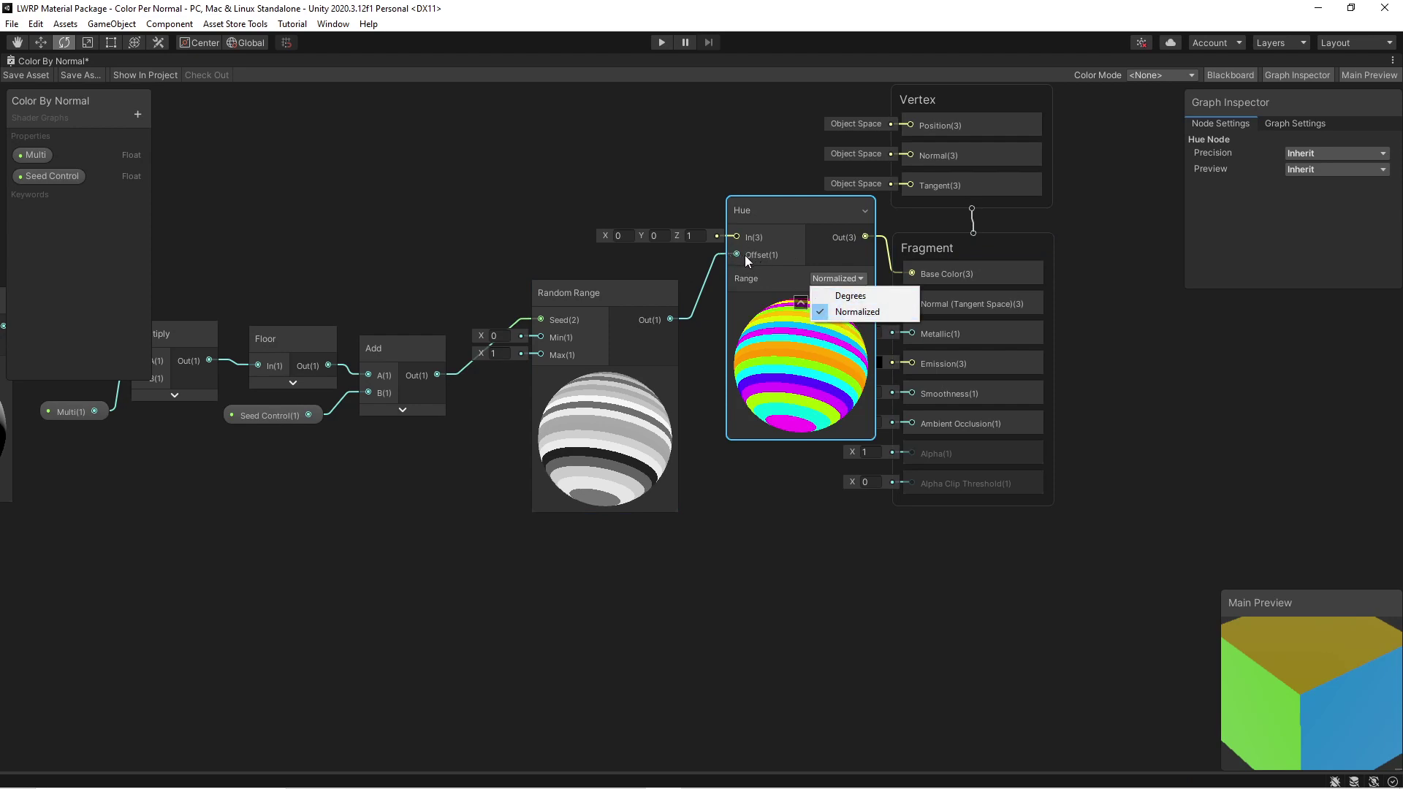
{"action": "left_click", "coordinate": [694, 201]}
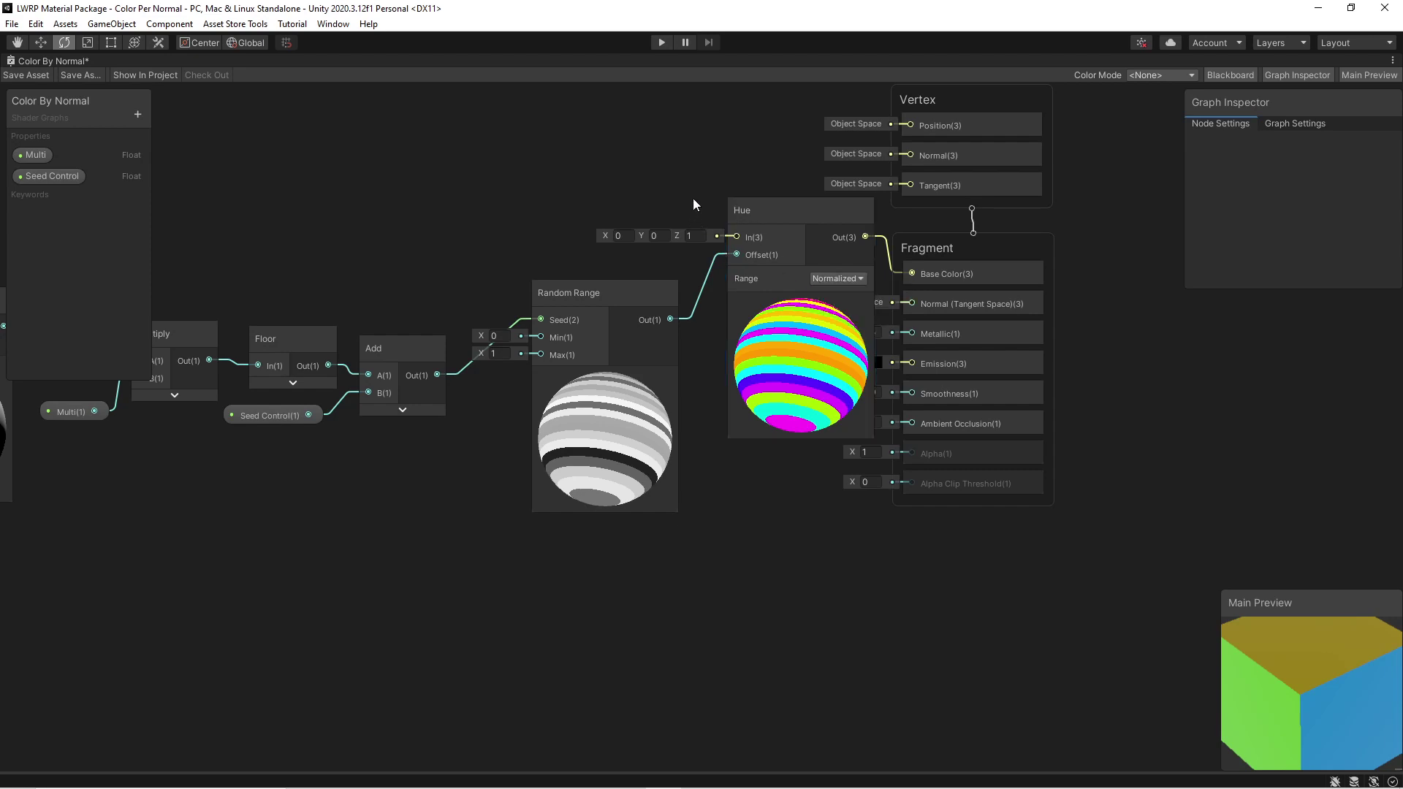
{"action": "left_click_drag", "start_coordinate": [677, 238], "coordinate": [673, 238]}
{"action": "left_click", "coordinate": [694, 227]}
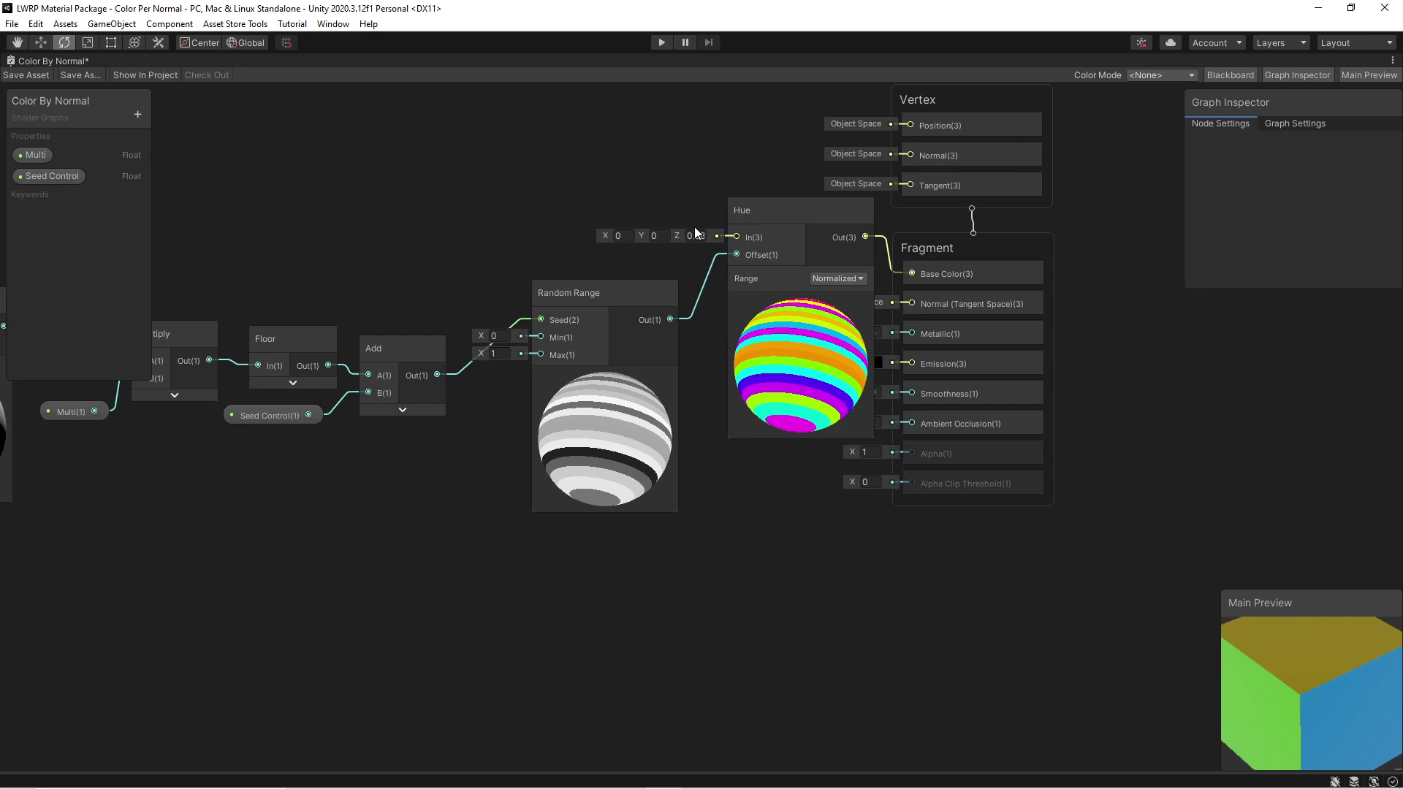